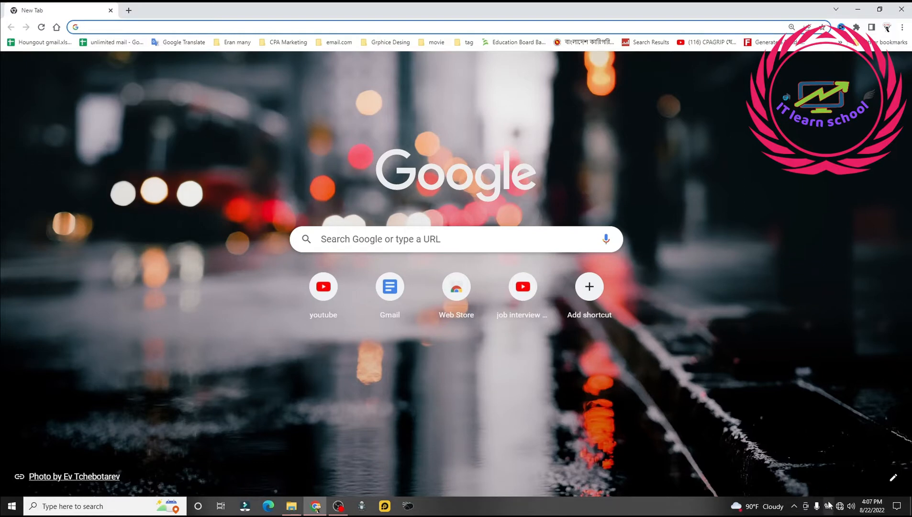
# Check the available Wi-Fi networks, then load the router page at 192.168.0.1 in Chrome.
pyautogui.click(843, 507)
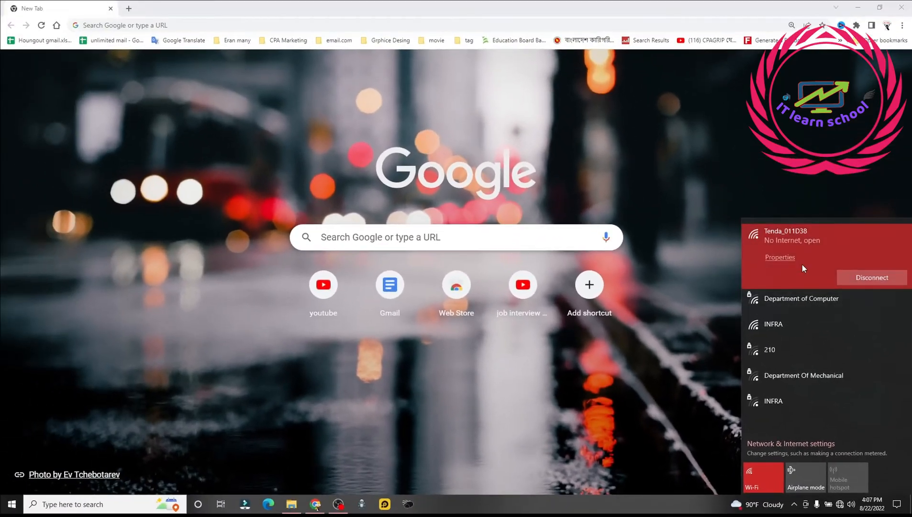
pyautogui.click(151, 24)
pyautogui.click(146, 27)
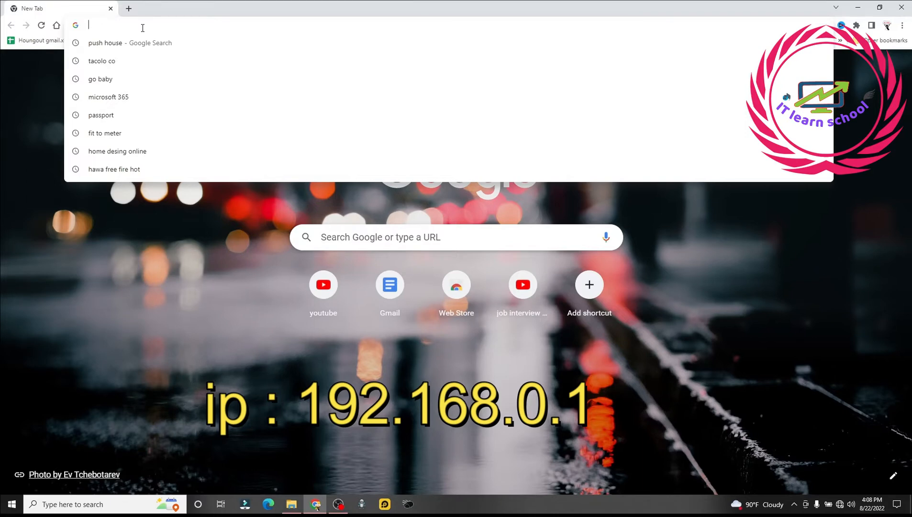
pyautogui.write('19')
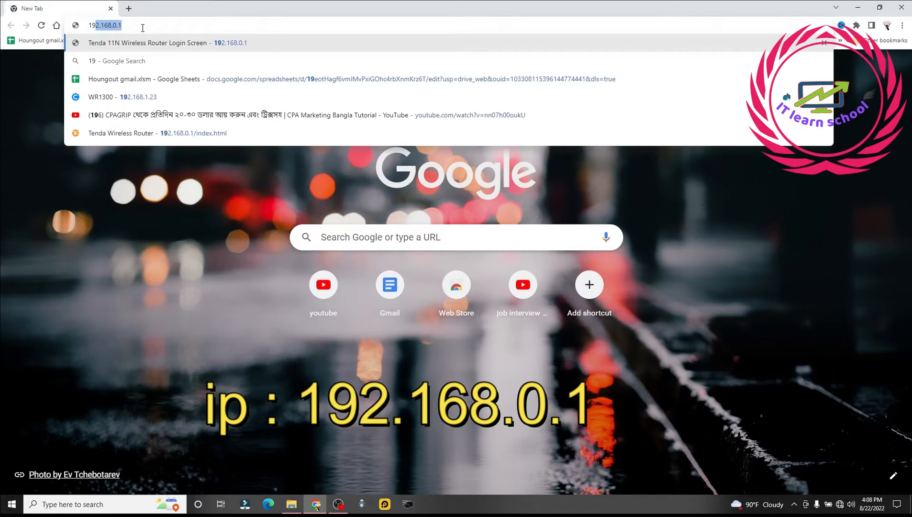
pyautogui.write('2.1')
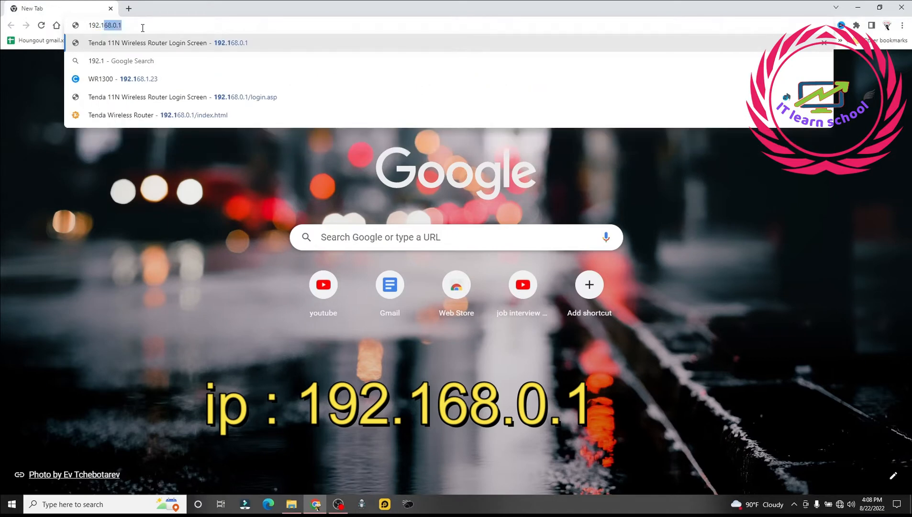
pyautogui.write('68.')
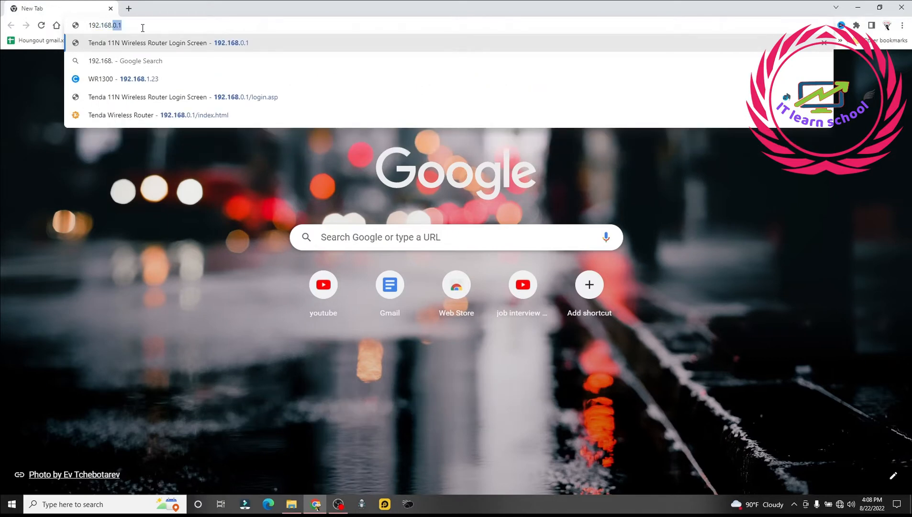
pyautogui.write('0.1')
pyautogui.press('Return')
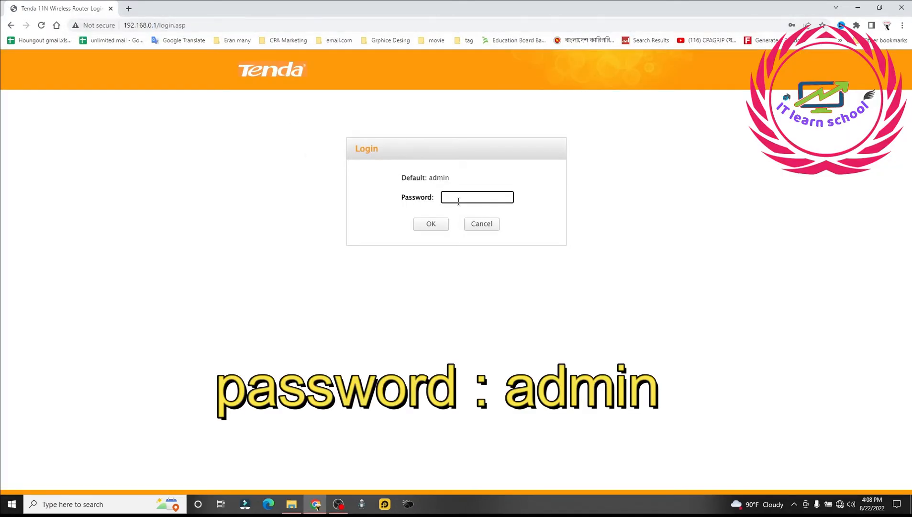
# Zoom in on the router login page and sign in with the admin password.
pyautogui.hotkey('ctrl', '+')
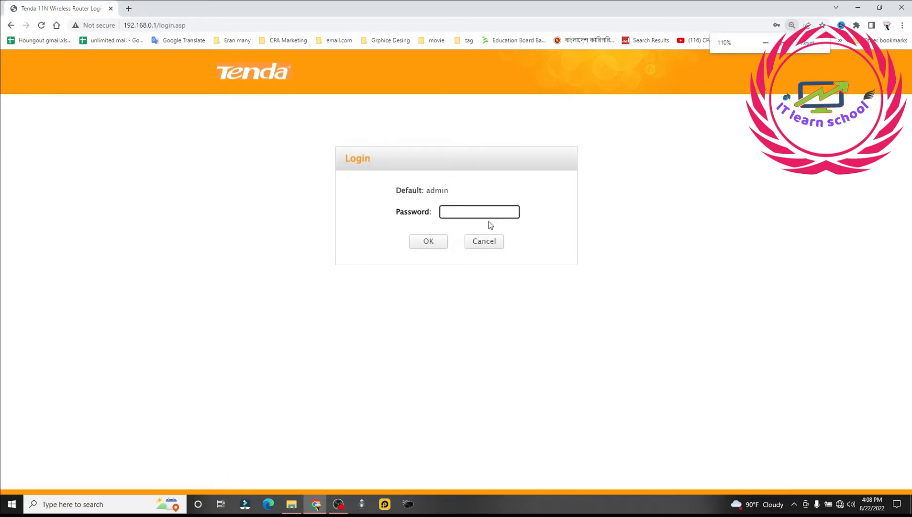
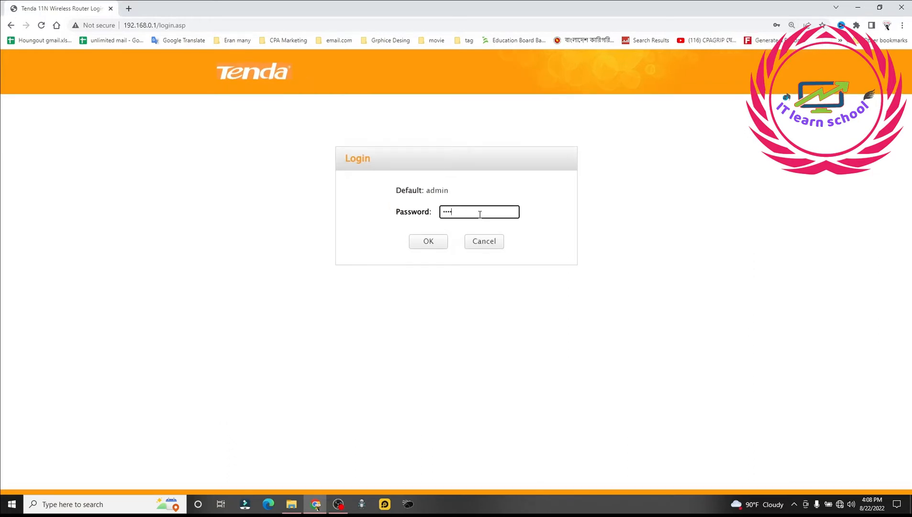
pyautogui.press('Return')
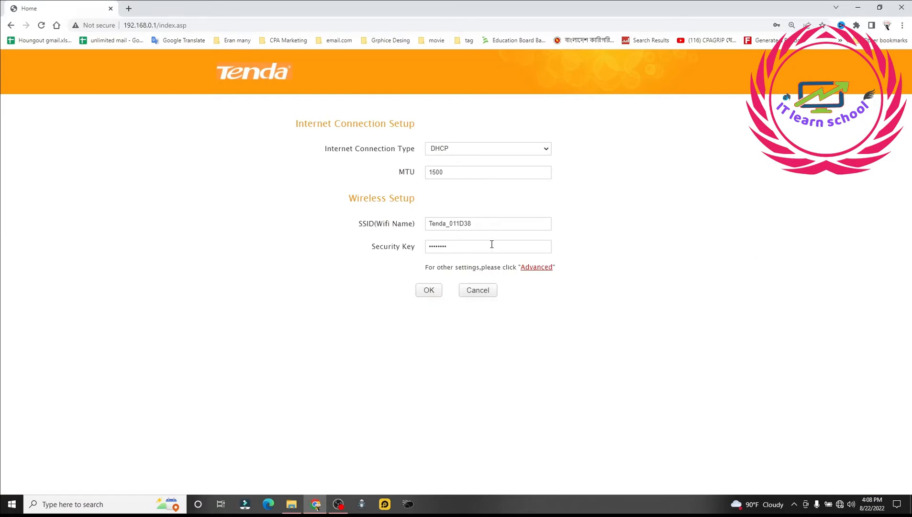
# Review the internet connection types, leave DHCP unchanged, and go to the Advanced page.
pyautogui.click(504, 149)
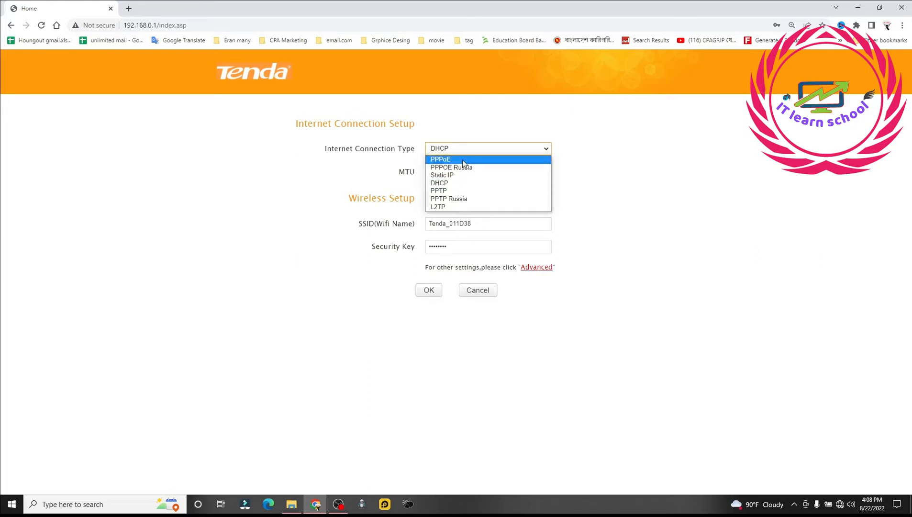
pyautogui.click(574, 162)
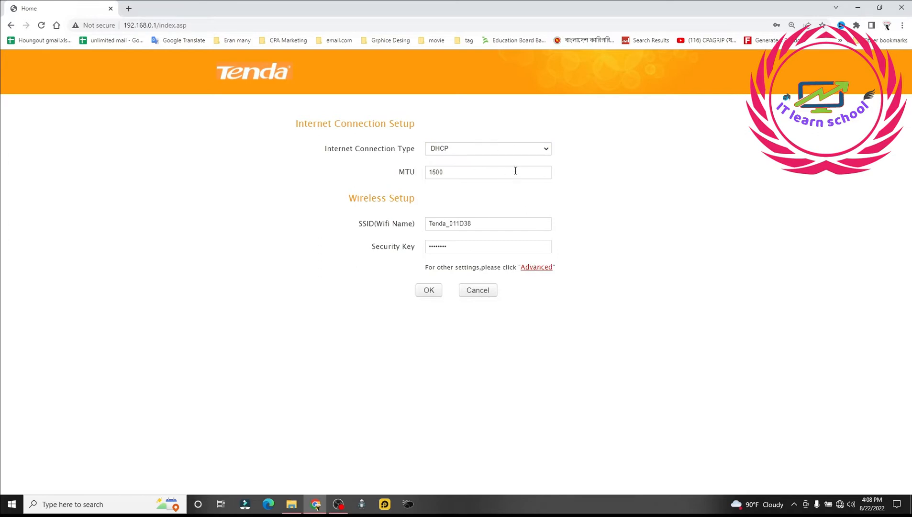
pyautogui.click(514, 149)
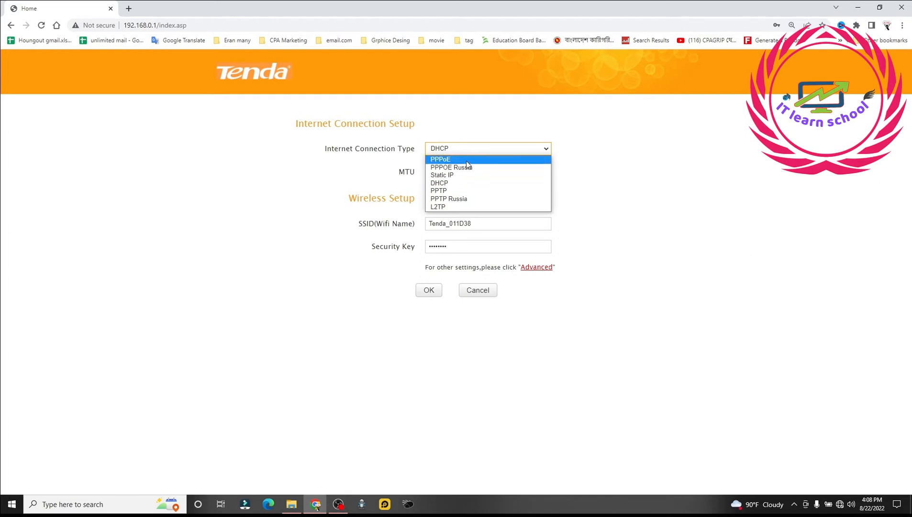
pyautogui.click(568, 254)
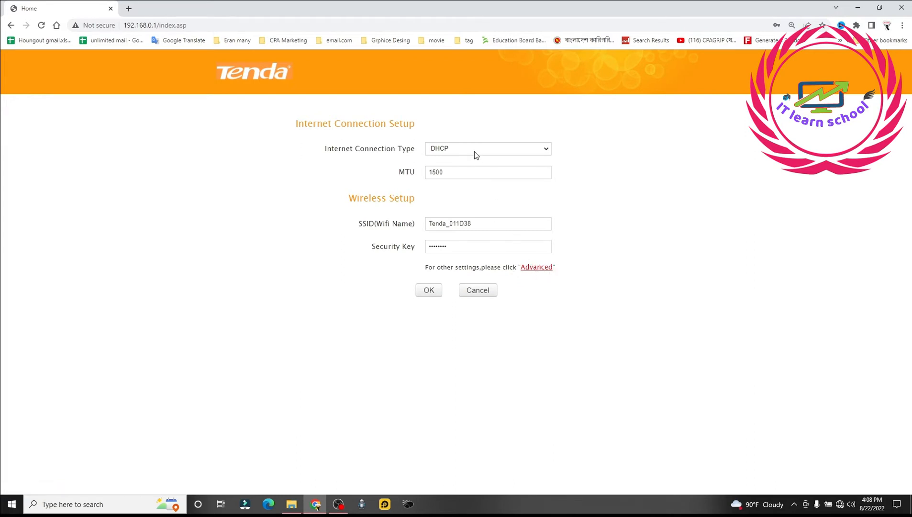
pyautogui.click(539, 267)
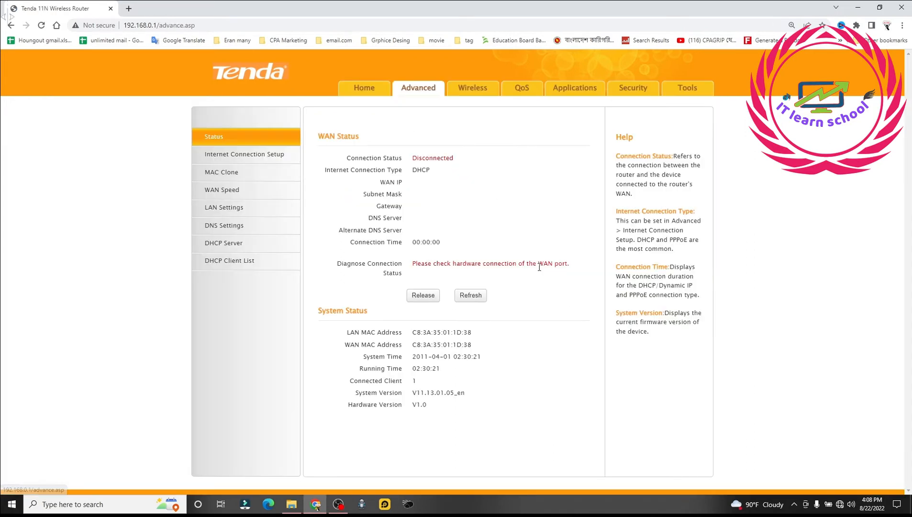
# Set Internet Connection Setup to PPPoE with the ISP username and password, then go to Wireless settings.
pyautogui.click(268, 156)
pyautogui.click(430, 162)
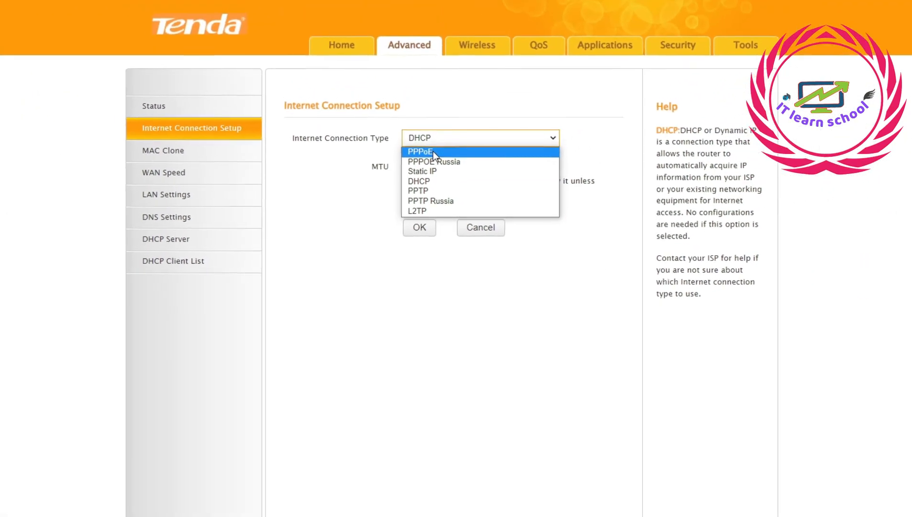
pyautogui.click(431, 152)
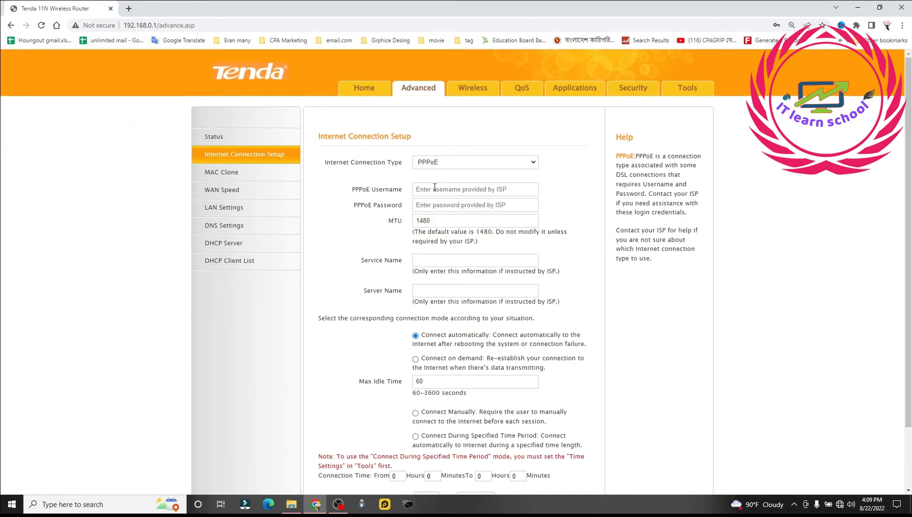
pyautogui.click(436, 190)
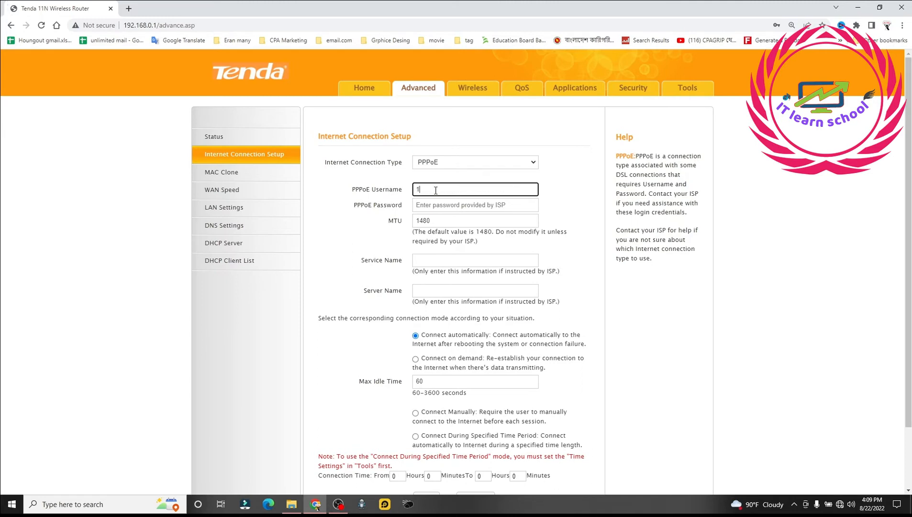
pyautogui.click(436, 208)
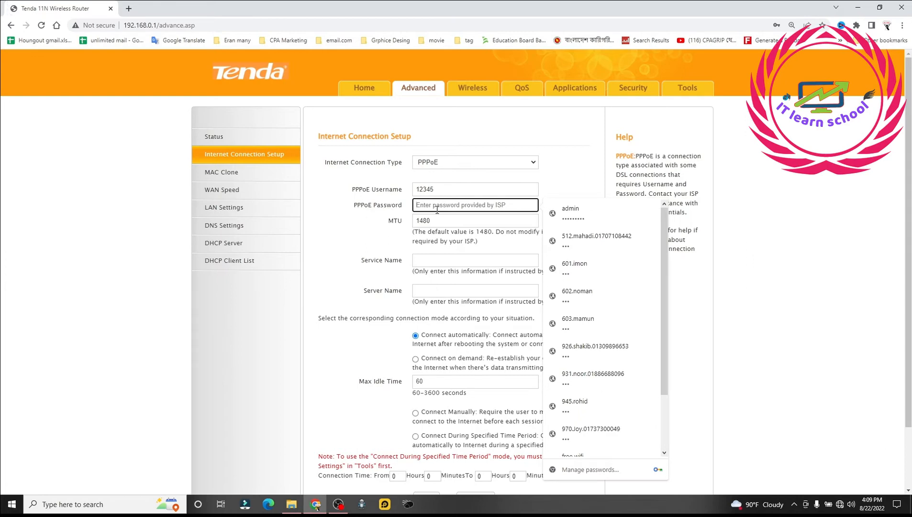
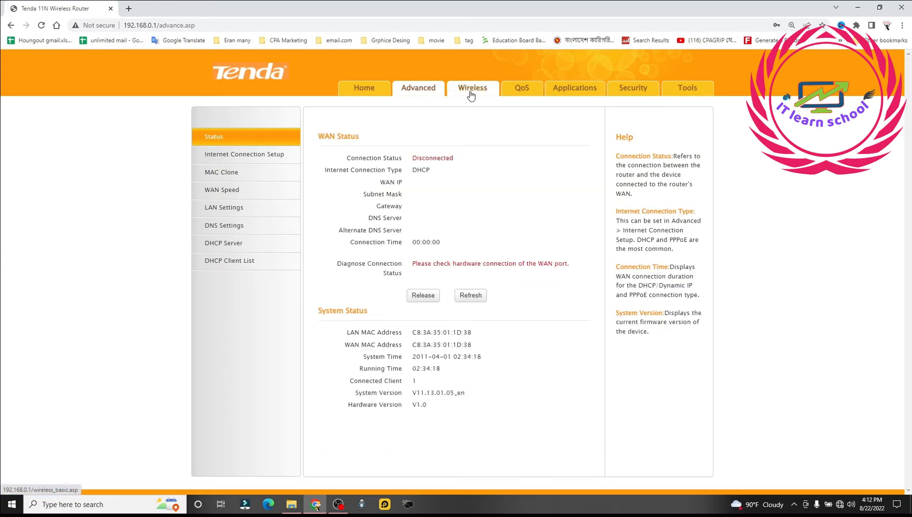
pyautogui.click(471, 93)
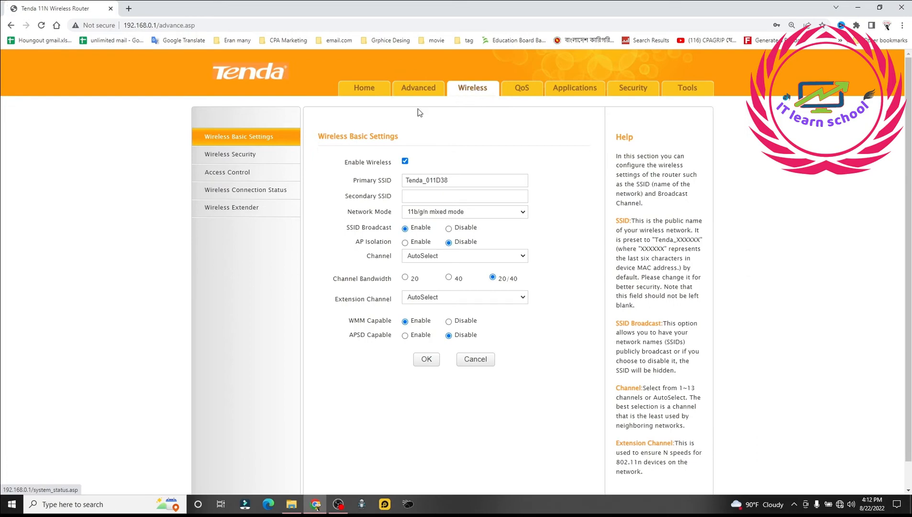
# Set Wireless Security mode to WPA2 - PSK and replace the default security key with a new key.
pyautogui.click(220, 160)
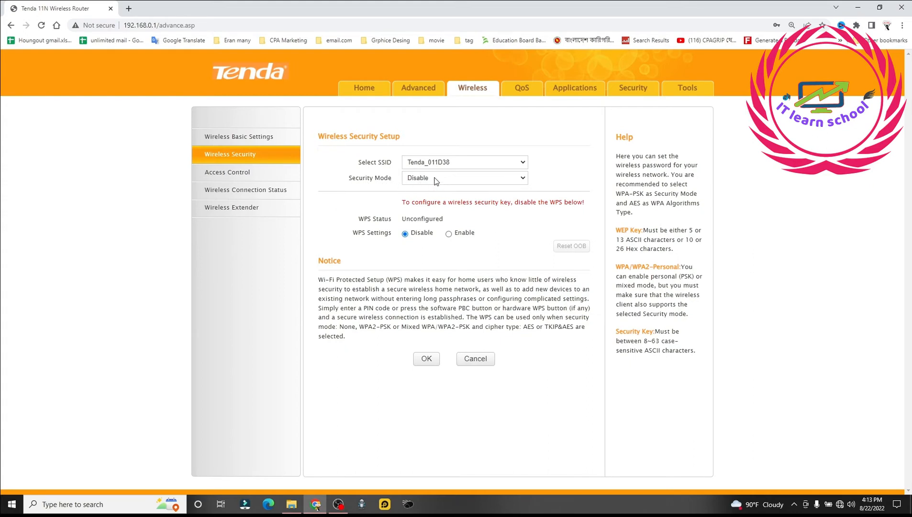
pyautogui.moveTo(340, 184); pyautogui.dragTo(419, 180)
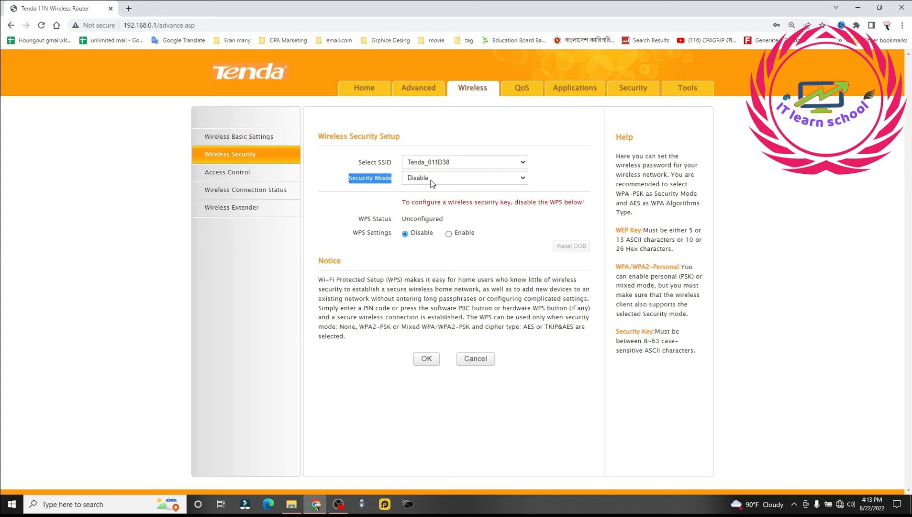
pyautogui.click(432, 183)
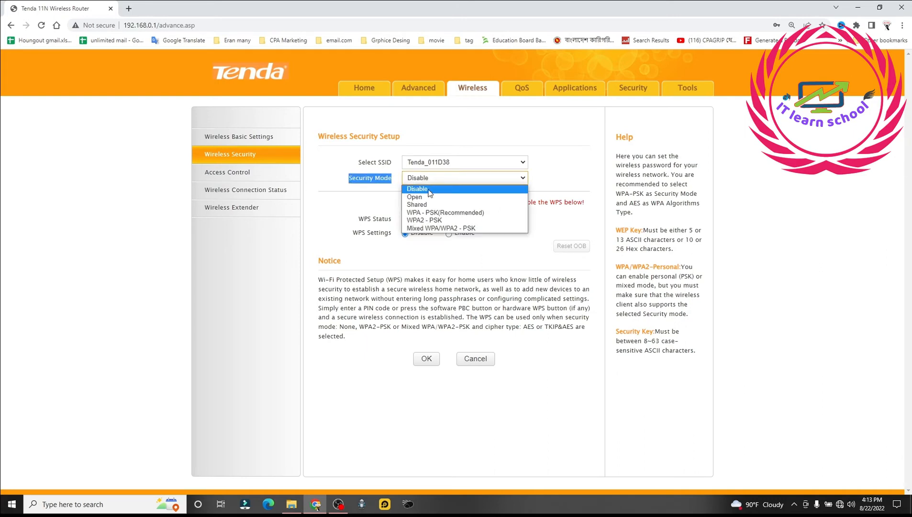
pyautogui.click(426, 221)
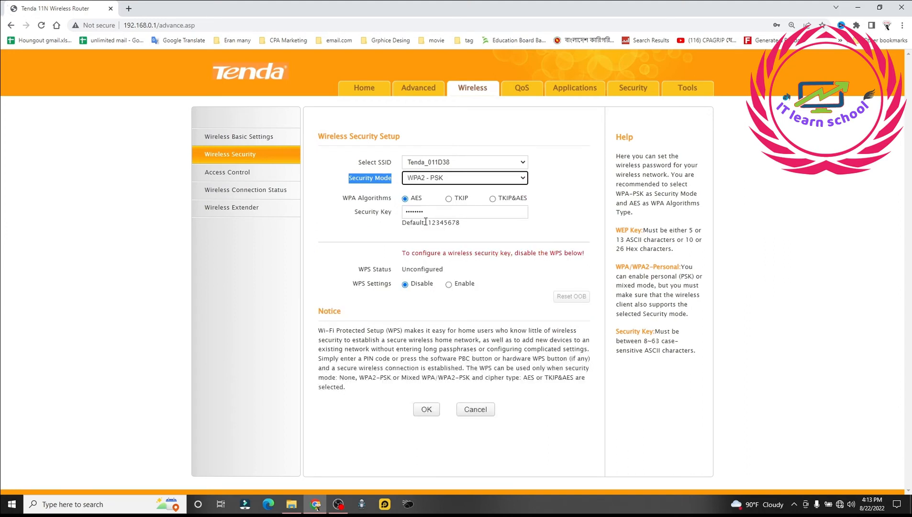
pyautogui.click(443, 217)
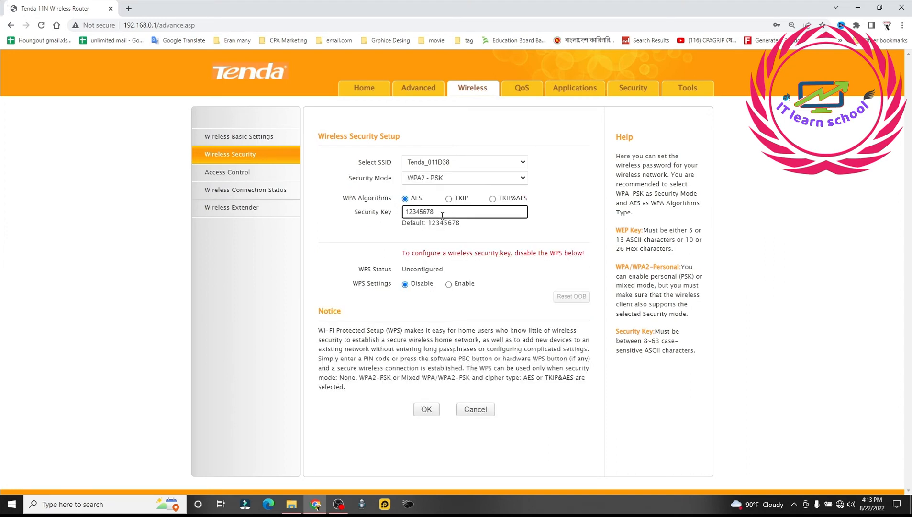
pyautogui.moveTo(443, 215); pyautogui.dragTo(383, 214)
# Save and confirm the new router key, then join Tenda_011D38 with that key, allowing discovery.
pyautogui.click(426, 409)
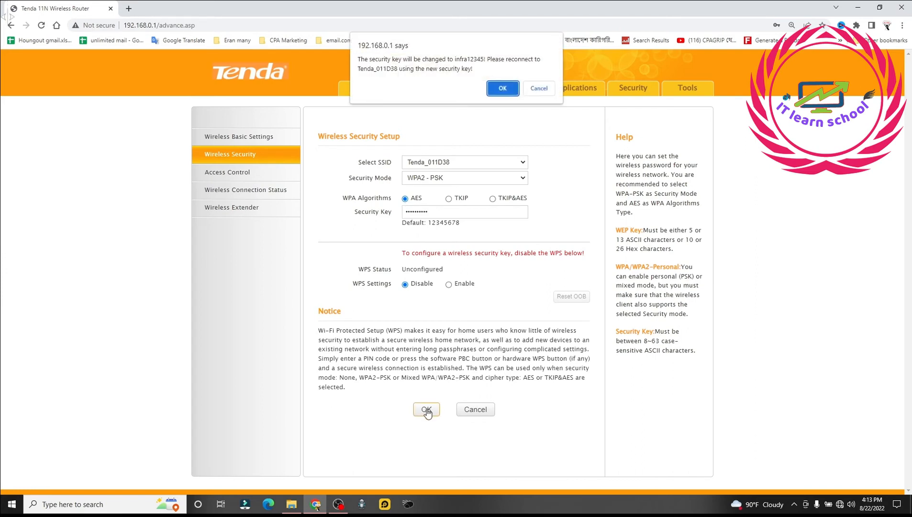
pyautogui.click(513, 90)
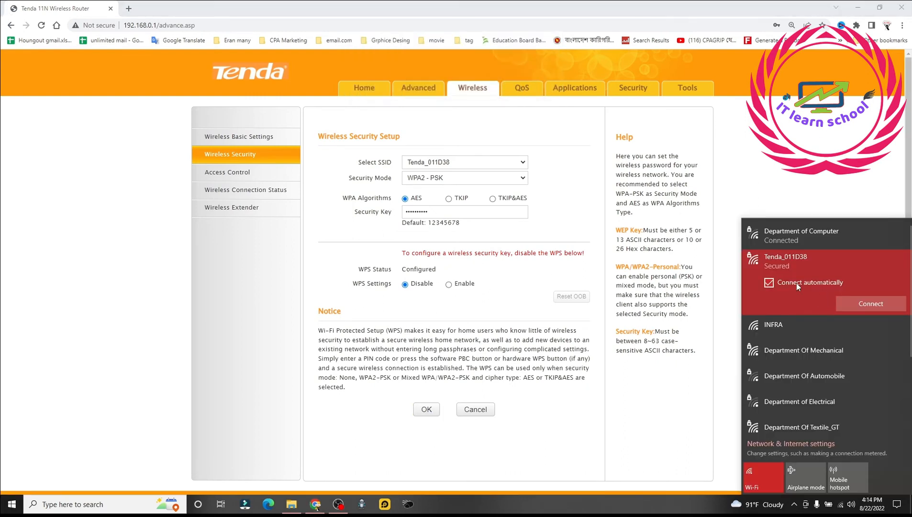
pyautogui.click(850, 304)
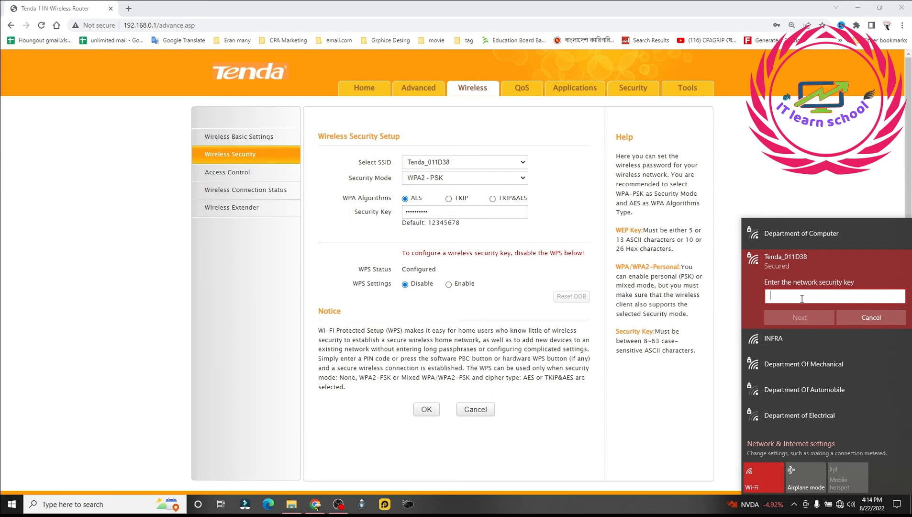
pyautogui.click(798, 317)
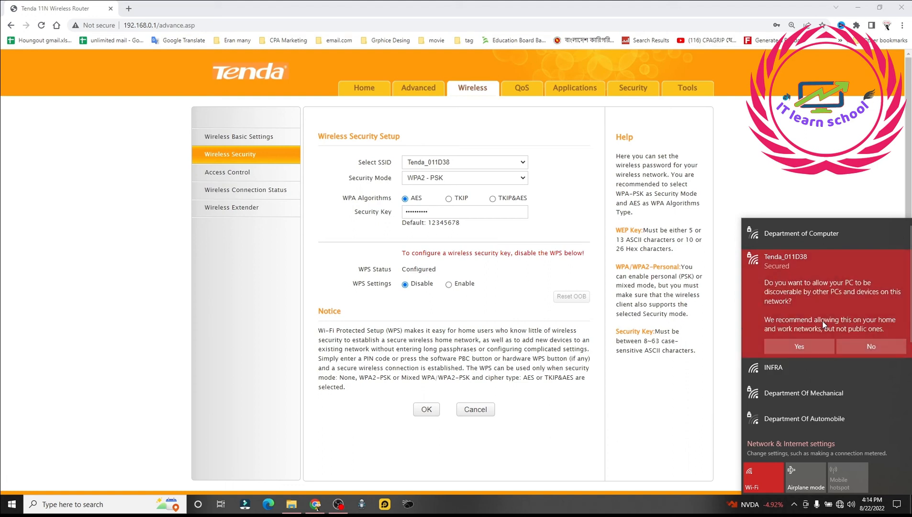
pyautogui.click(804, 346)
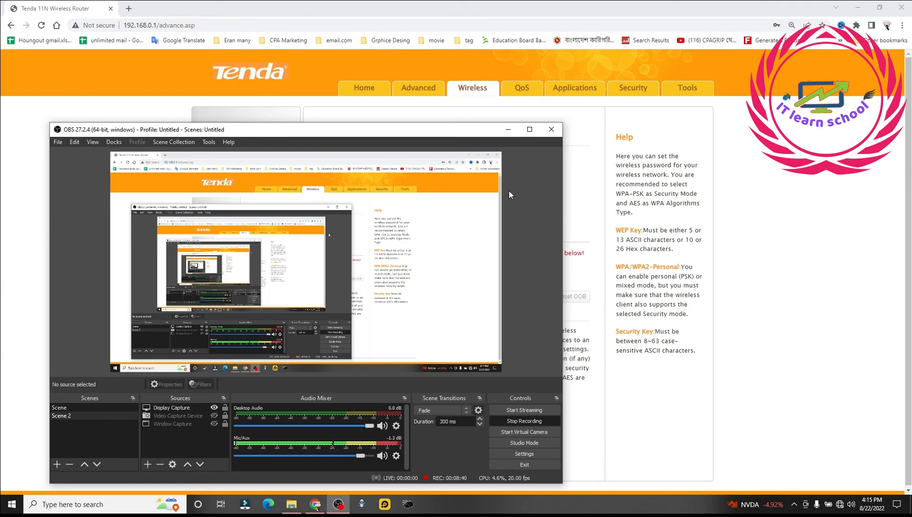
pyautogui.click(508, 129)
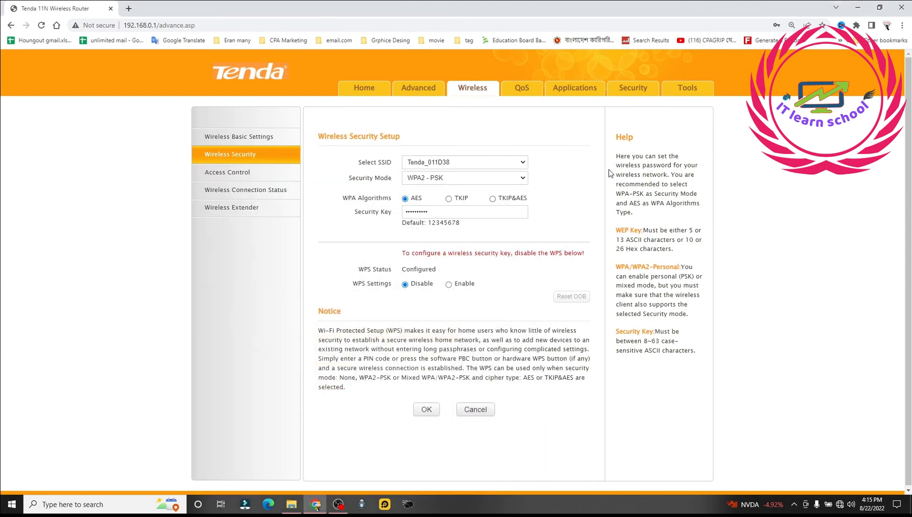